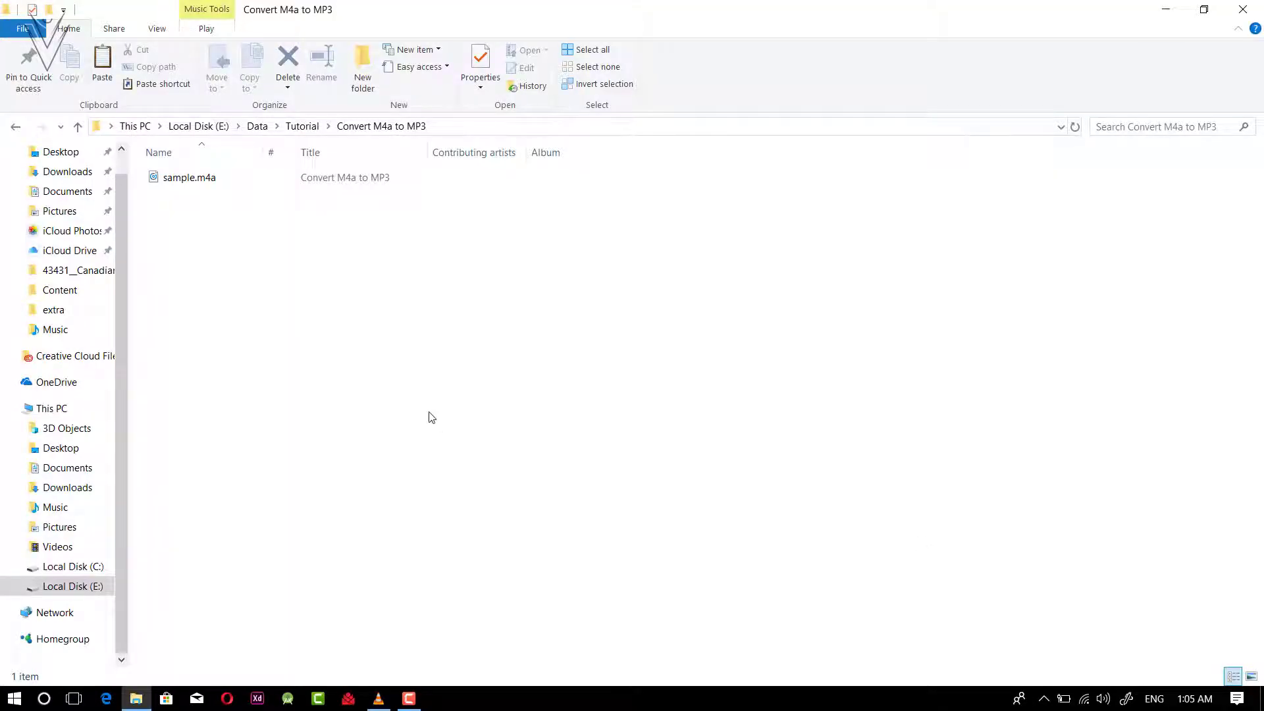
- Open sample.m4a with VLC, always use VLC for .m4a files, and pause playback
left_click(170, 176)
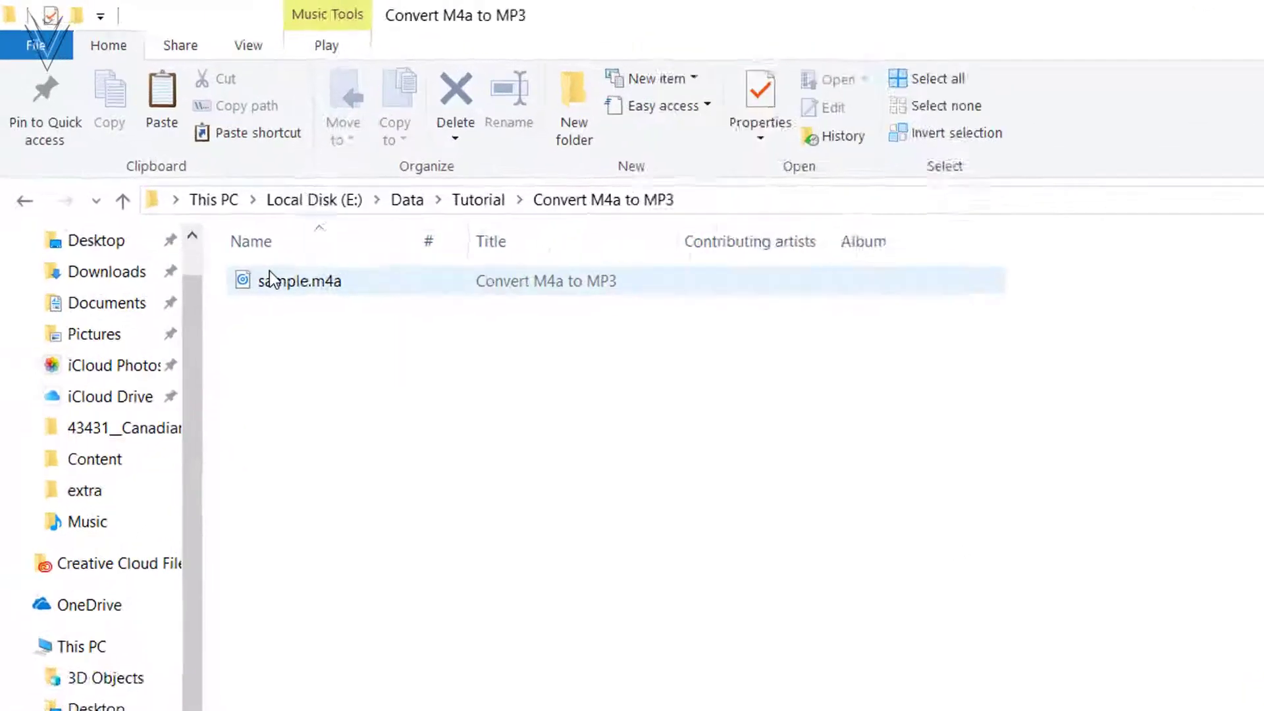
left_click(328, 330)
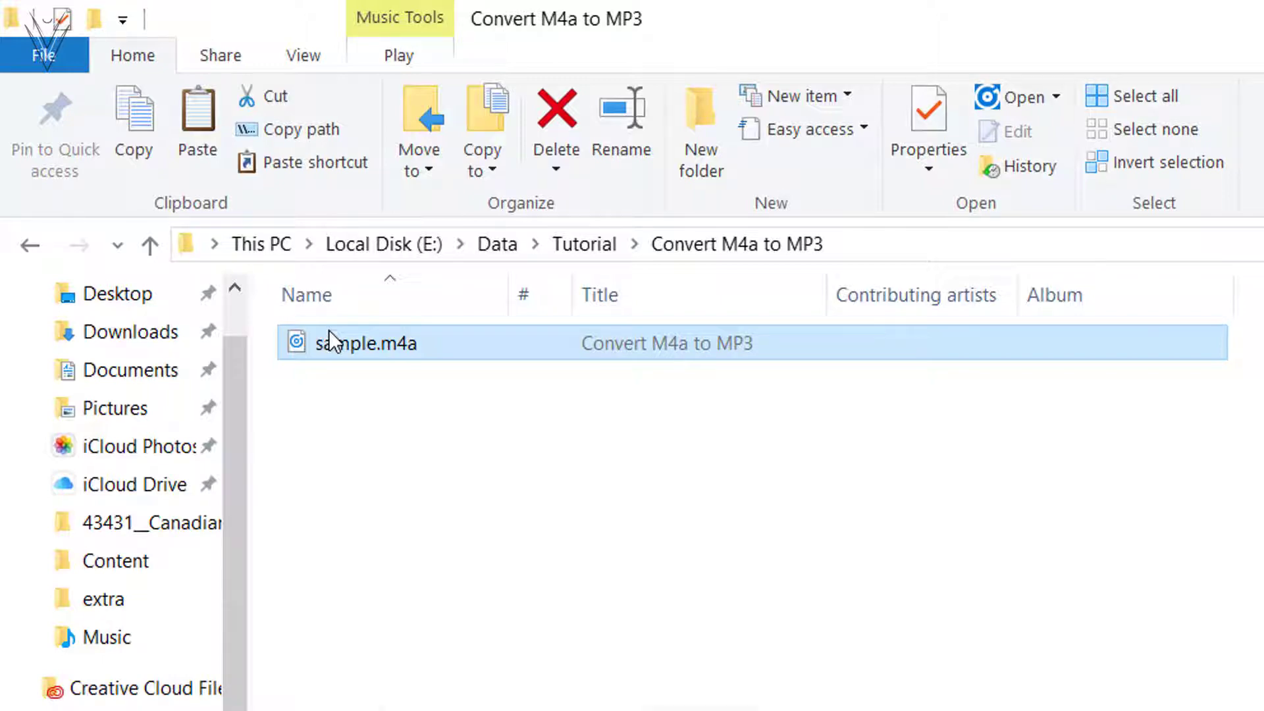
right_click(329, 330)
left_click(401, 358)
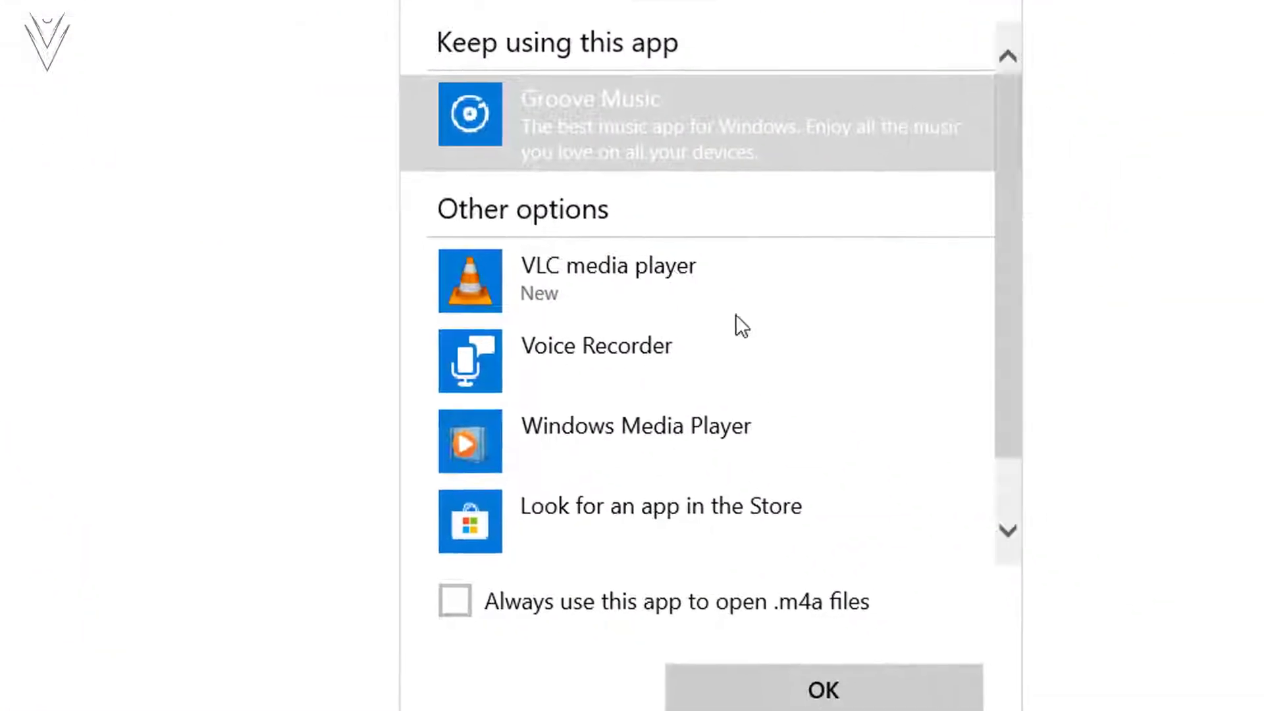
left_click(637, 278)
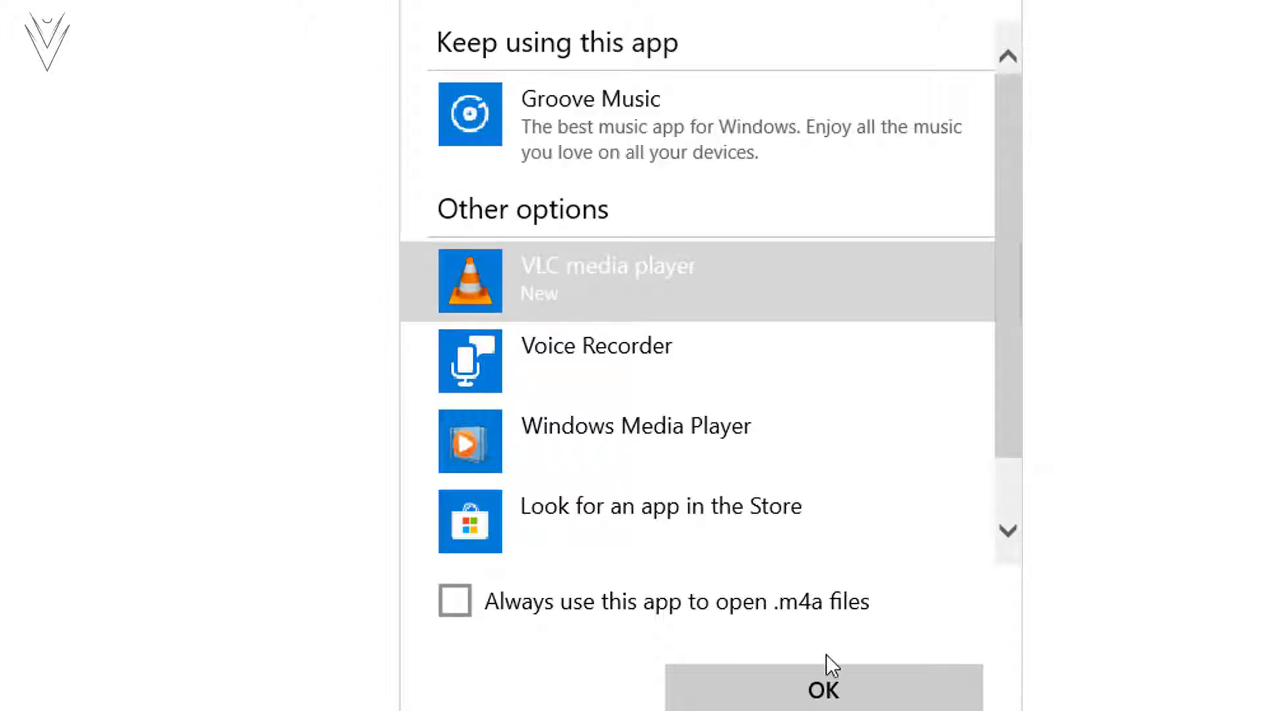
left_click(785, 618)
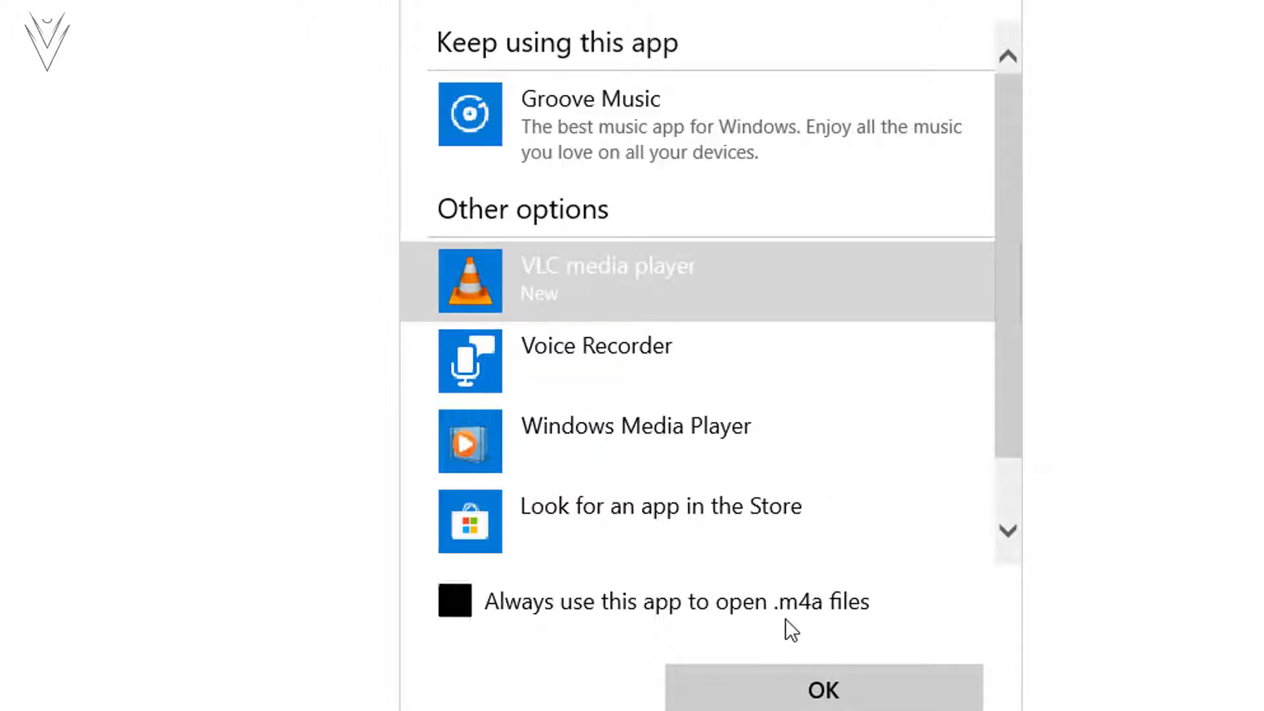
left_click(824, 678)
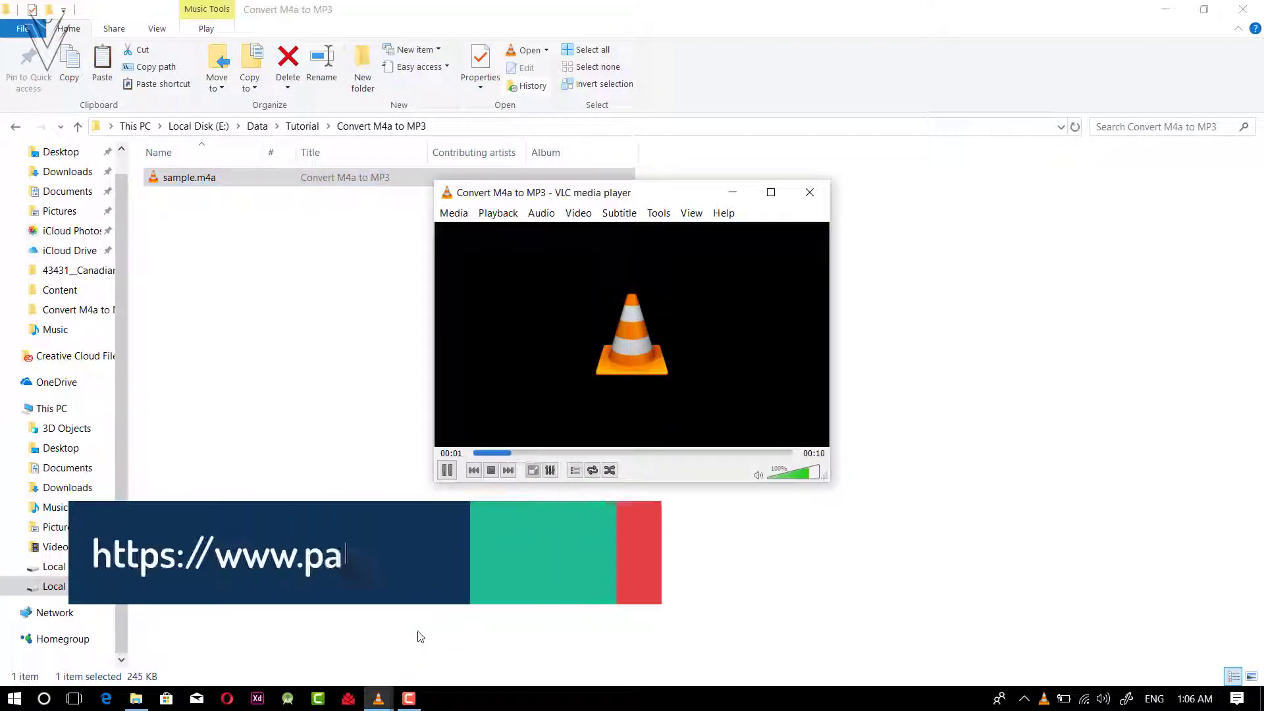
left_click(448, 470)
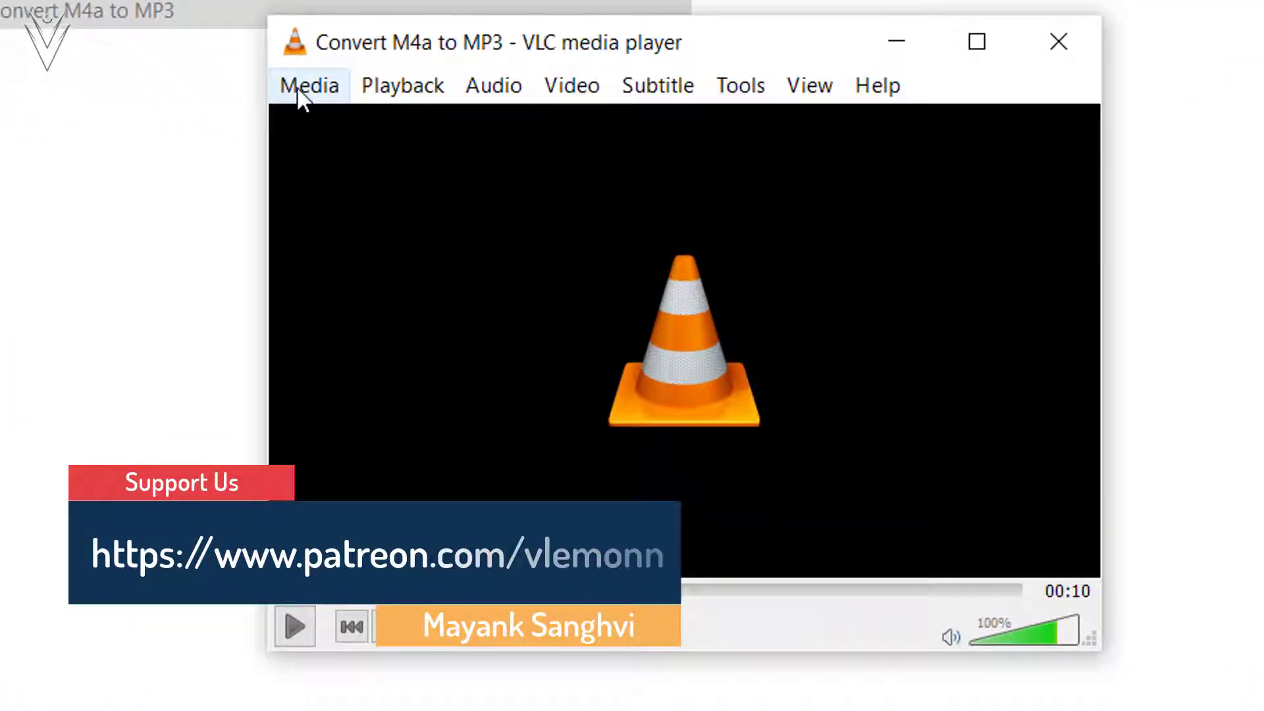
- Choose Convert / Save from VLC's Media menu
left_click(452, 215)
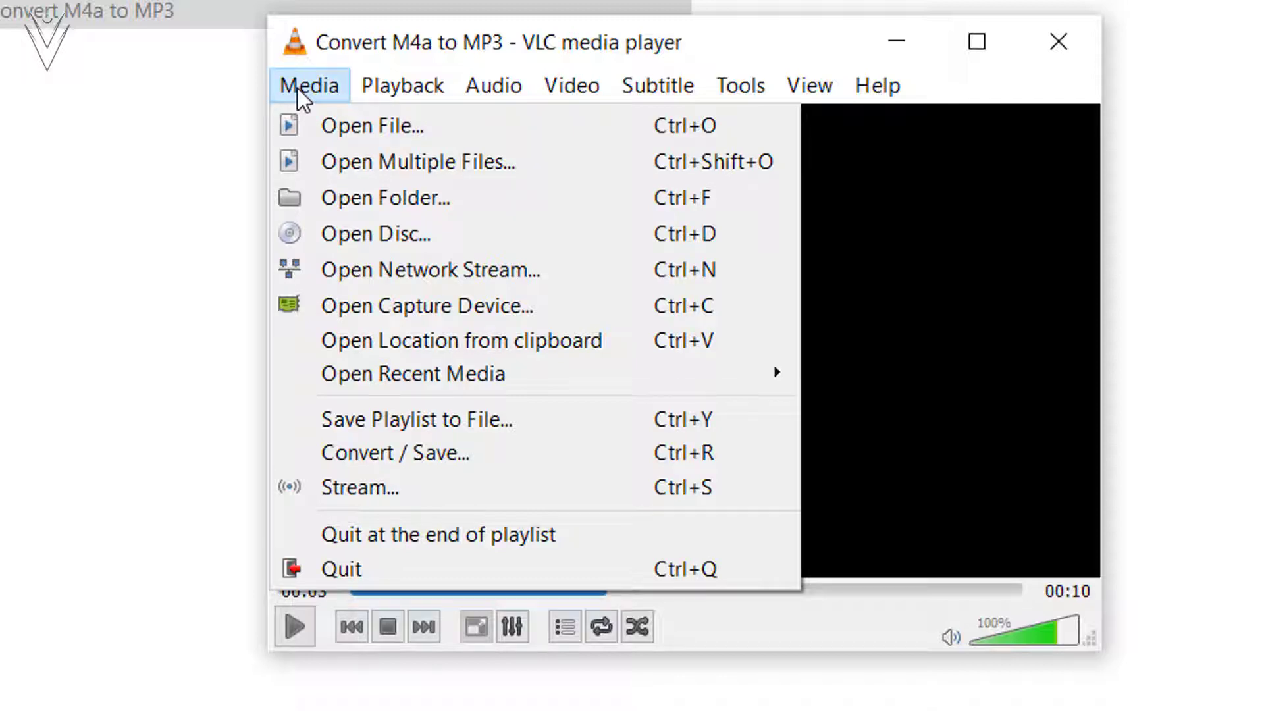
left_click(414, 456)
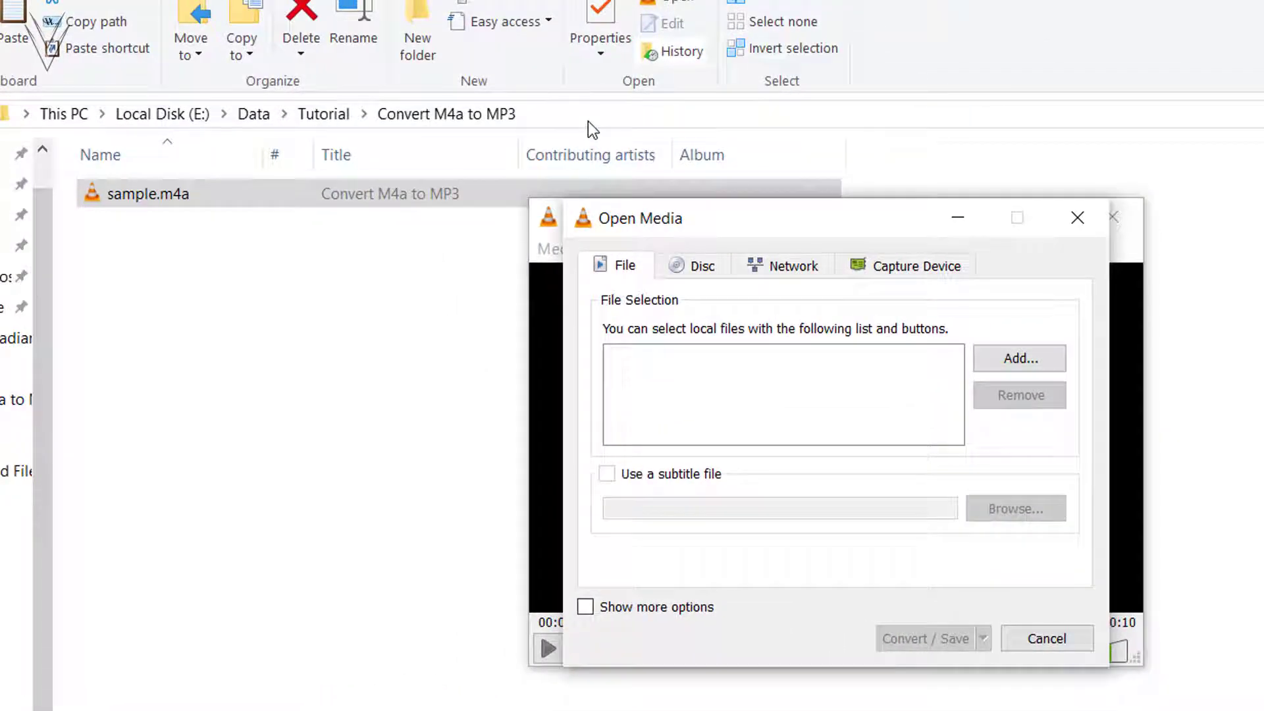
- Add sample.m4a from the Convert M4a to MP3 folder as the conversion source
left_click(588, 121)
key("ctrl+x")
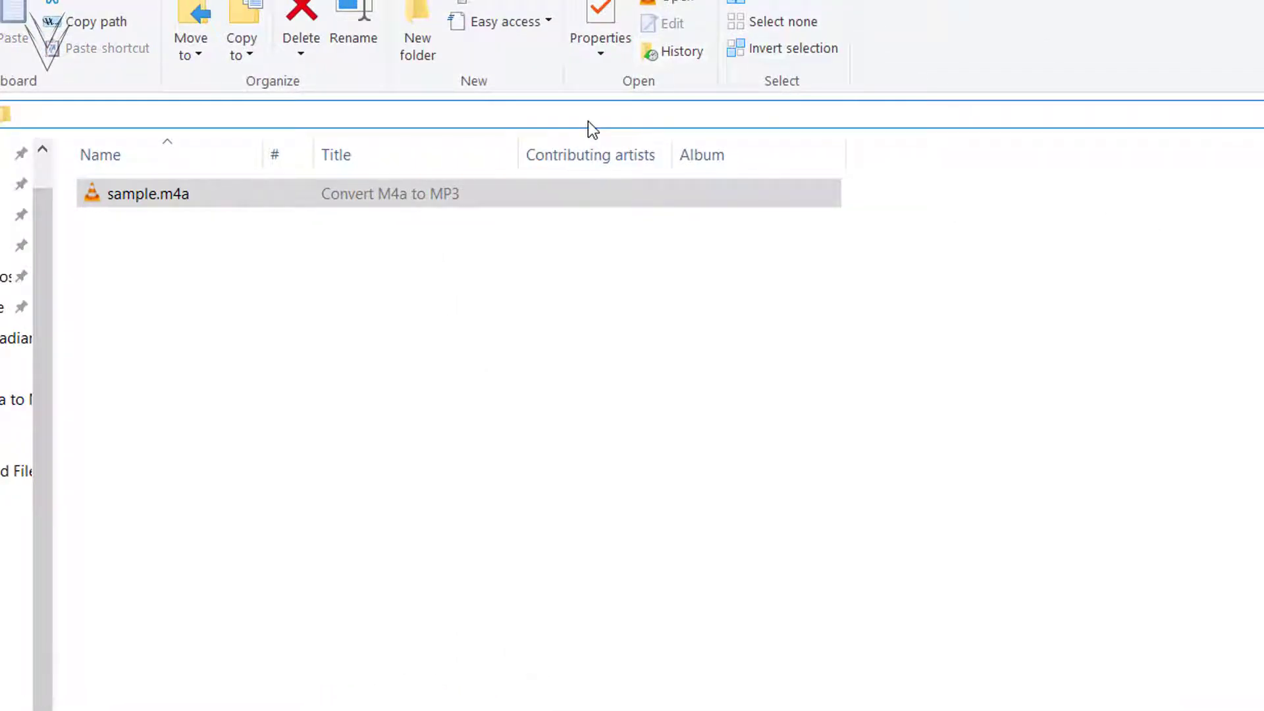
key("alt+Tab")
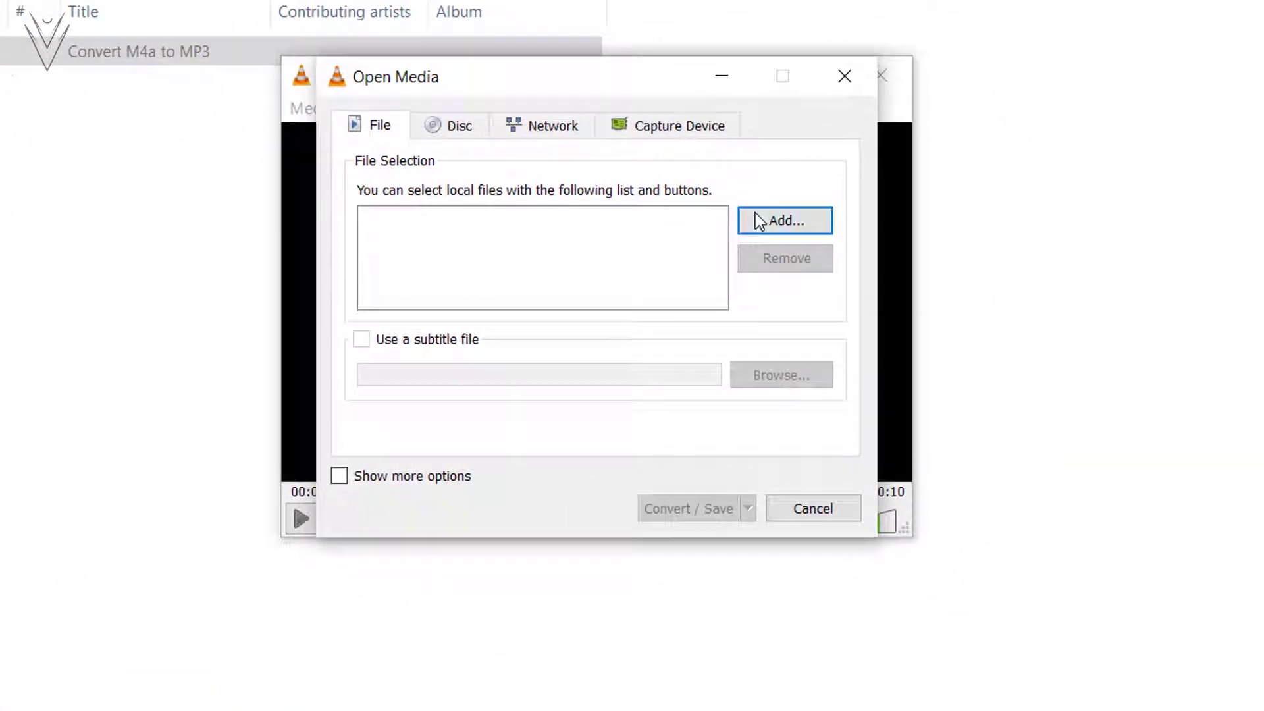
left_click(785, 220)
key("ctrl+v")
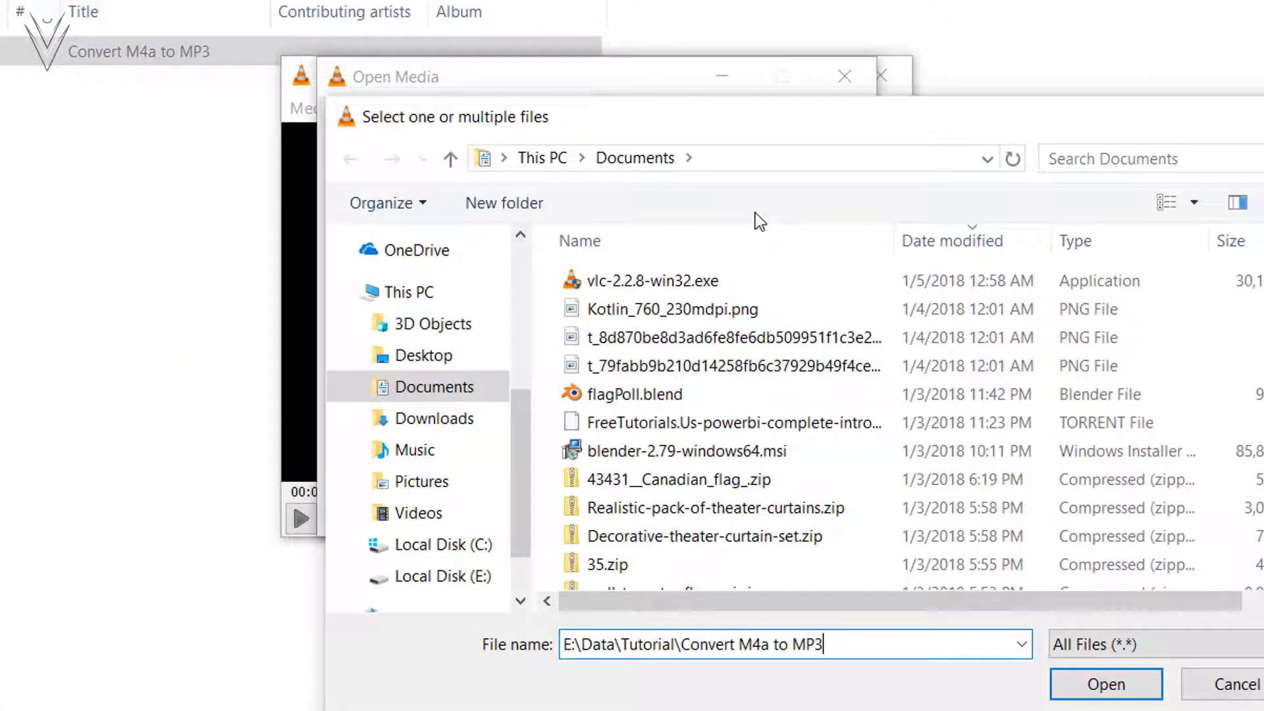
key("Return")
left_click(692, 280)
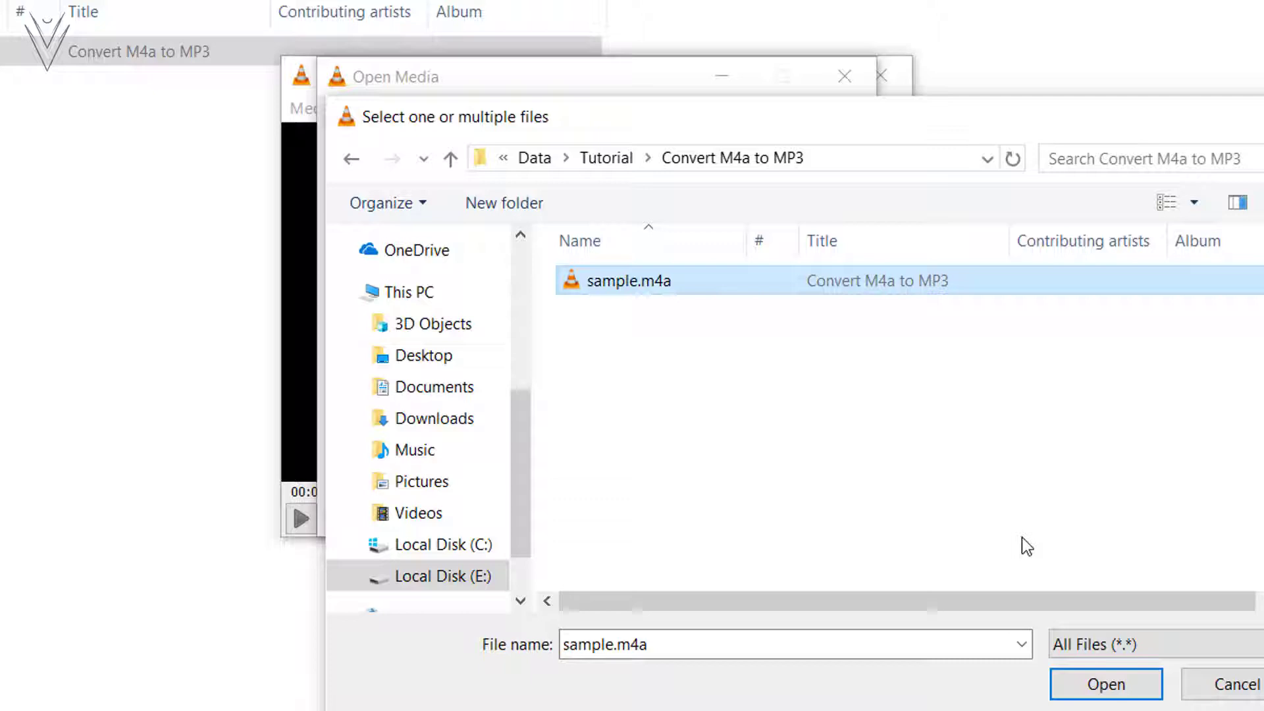
left_click(1124, 687)
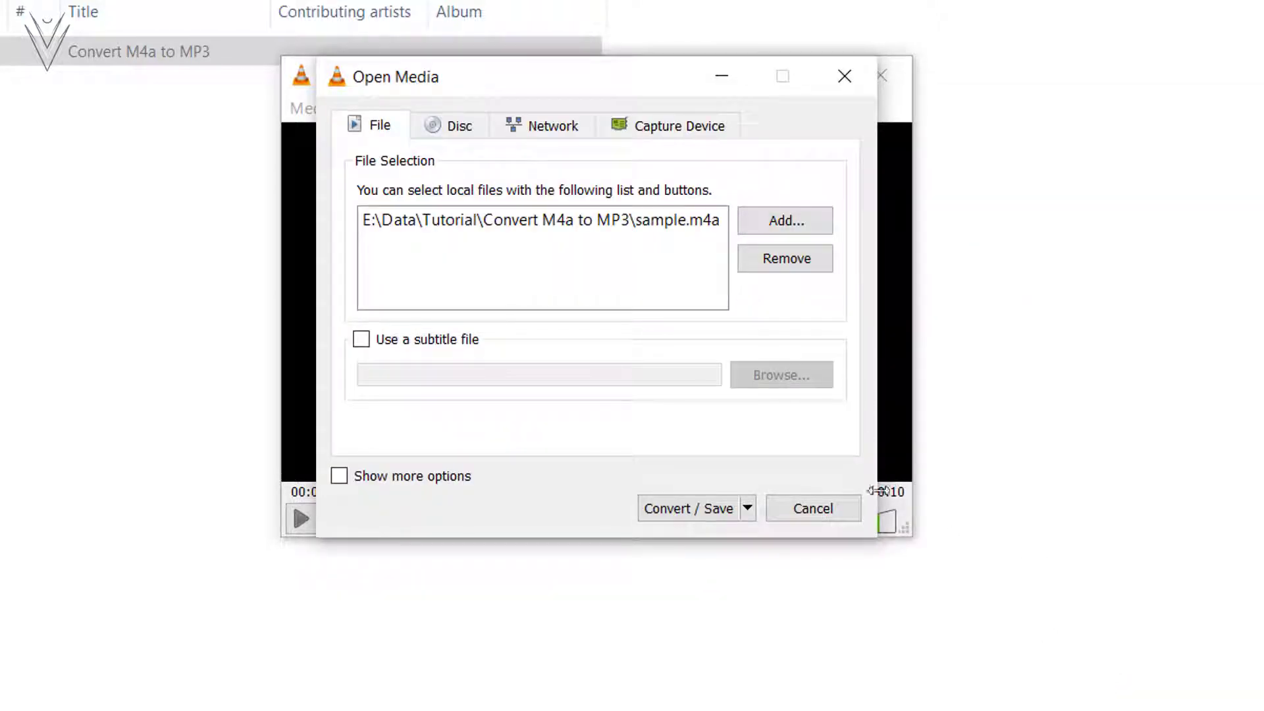
left_click(692, 509)
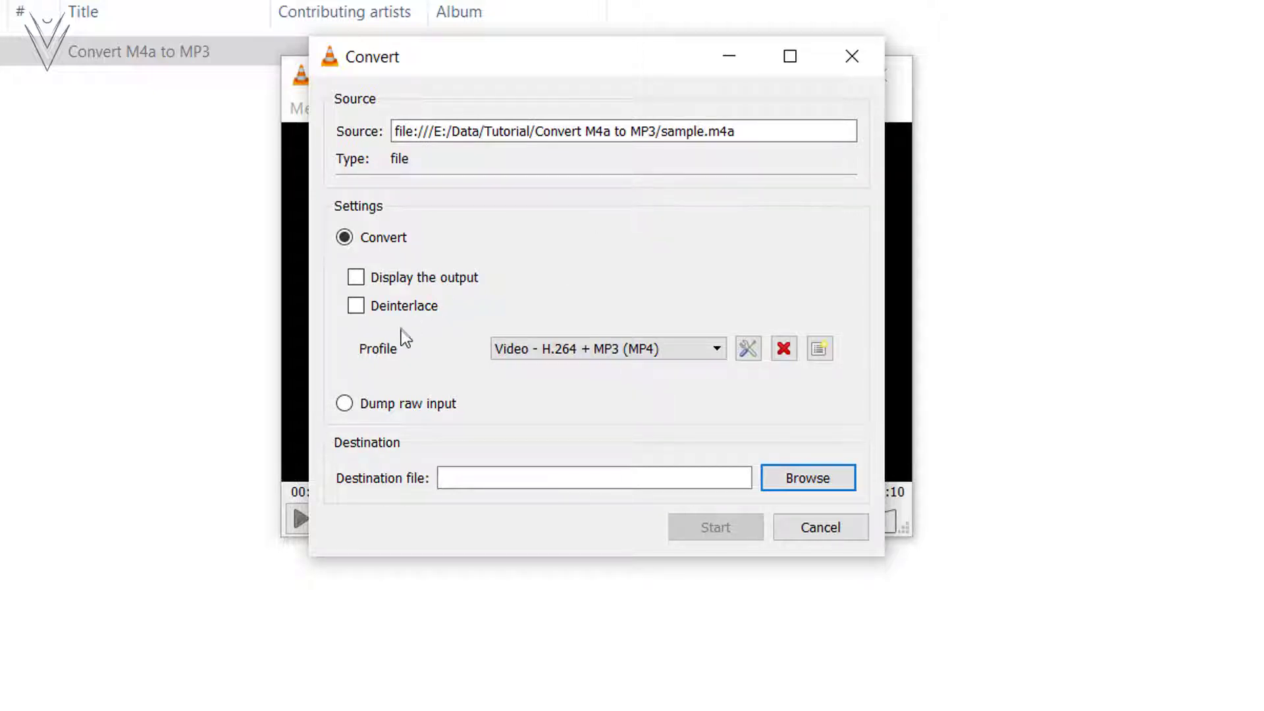
- Select Audio - MP3 in the Profile dropdown
left_click(698, 358)
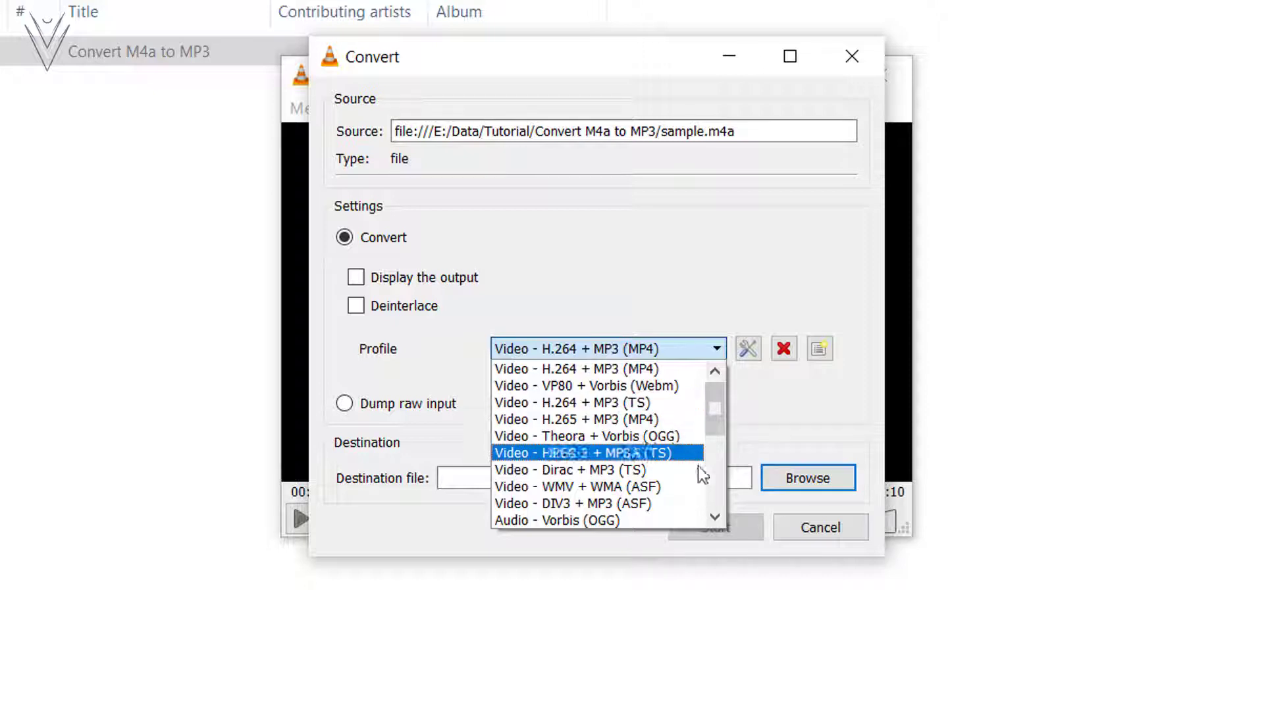
left_click(719, 520)
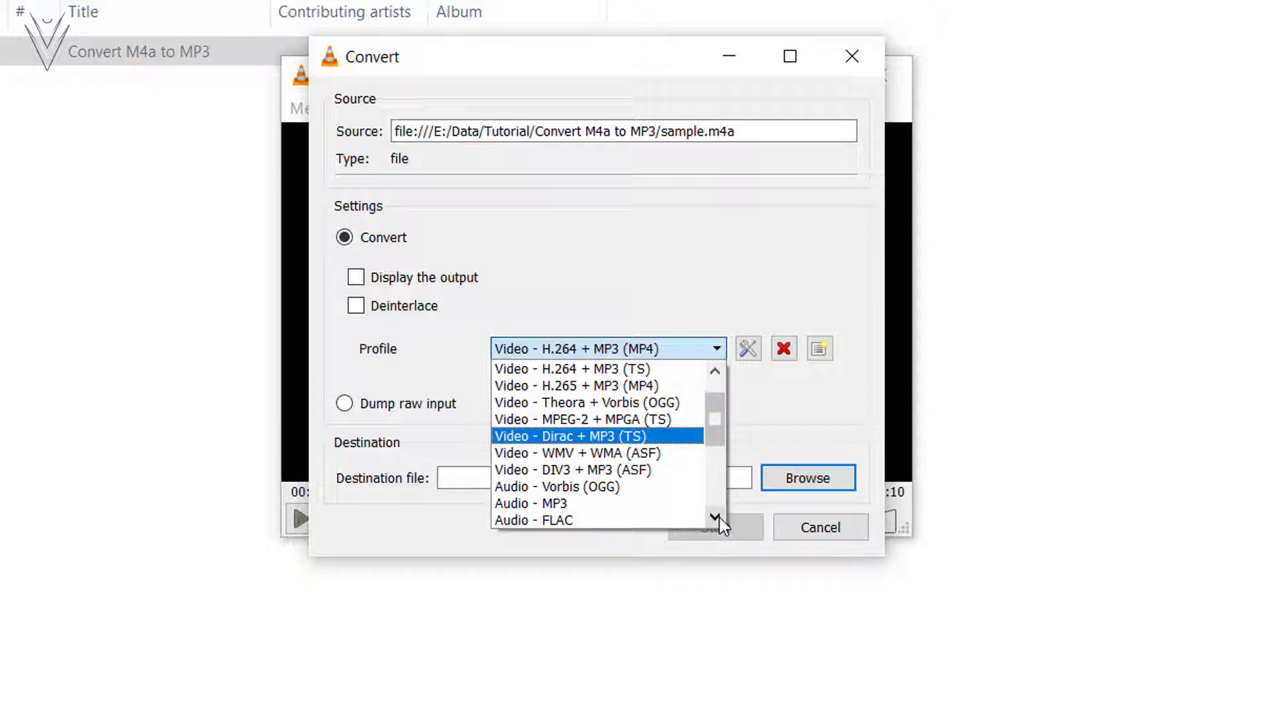
left_click(715, 517)
left_click(716, 517)
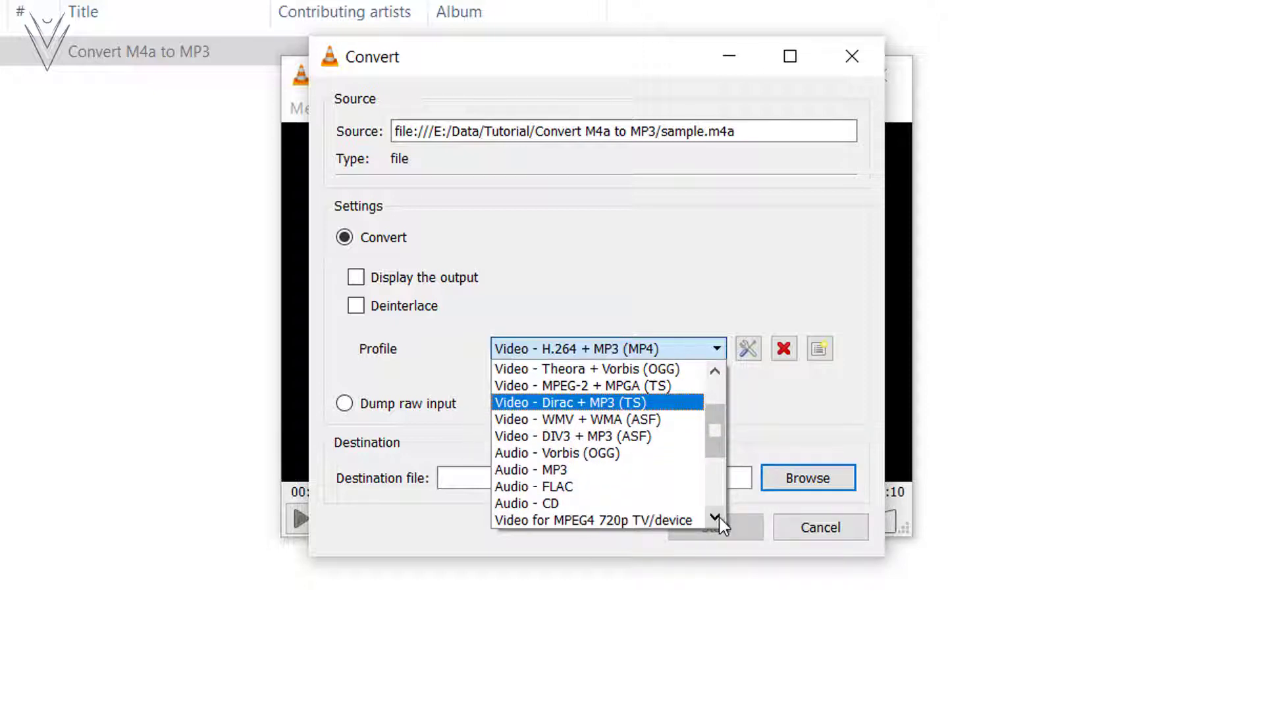
left_click(715, 517)
left_click(715, 517)
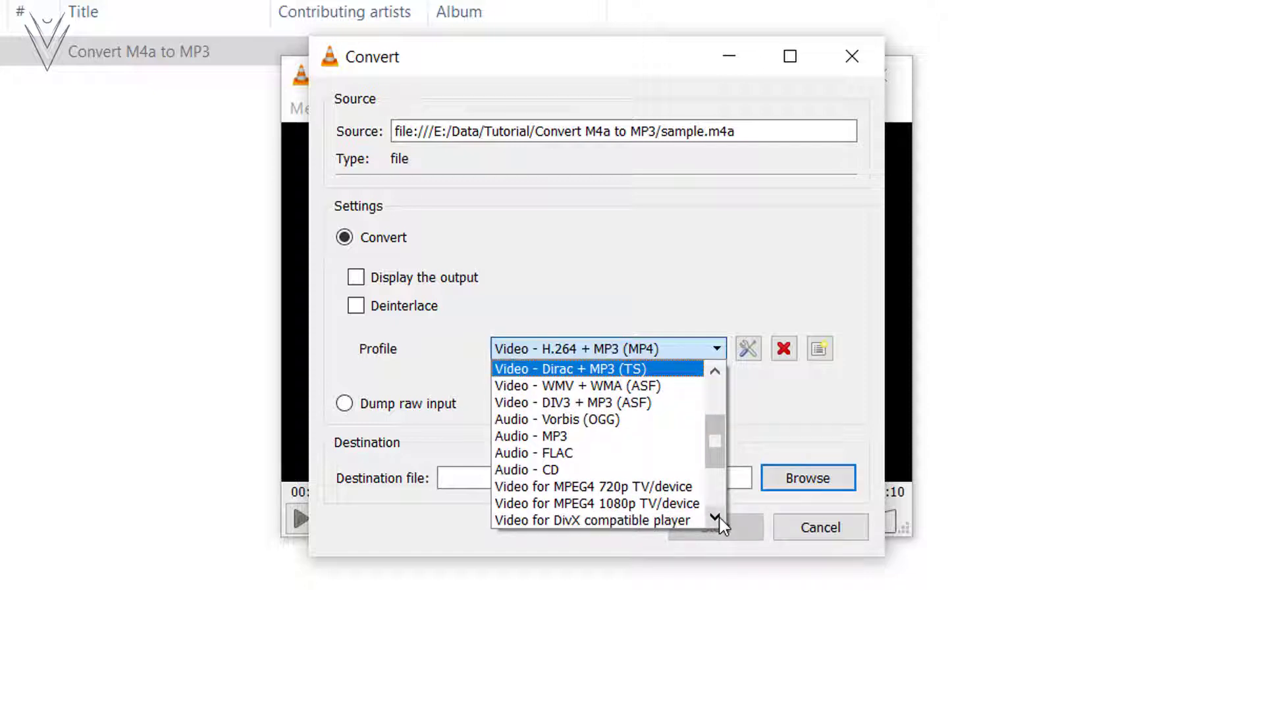
left_click(596, 438)
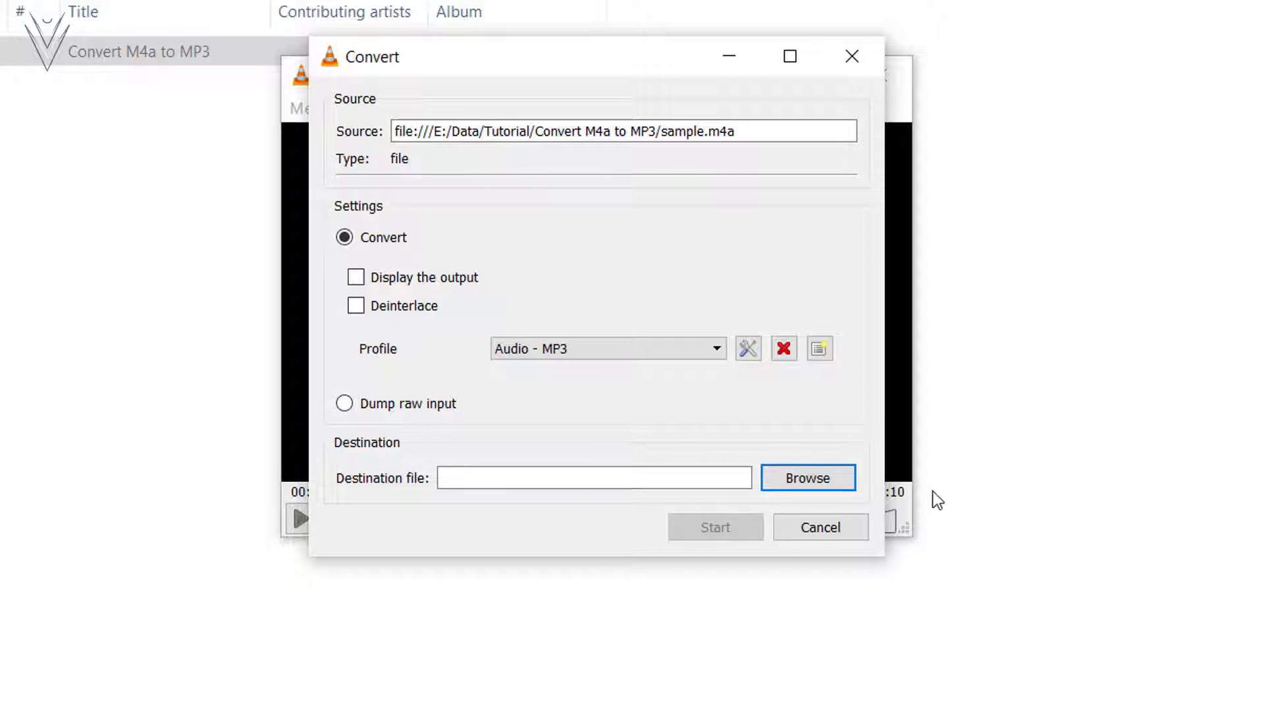
left_click(769, 484)
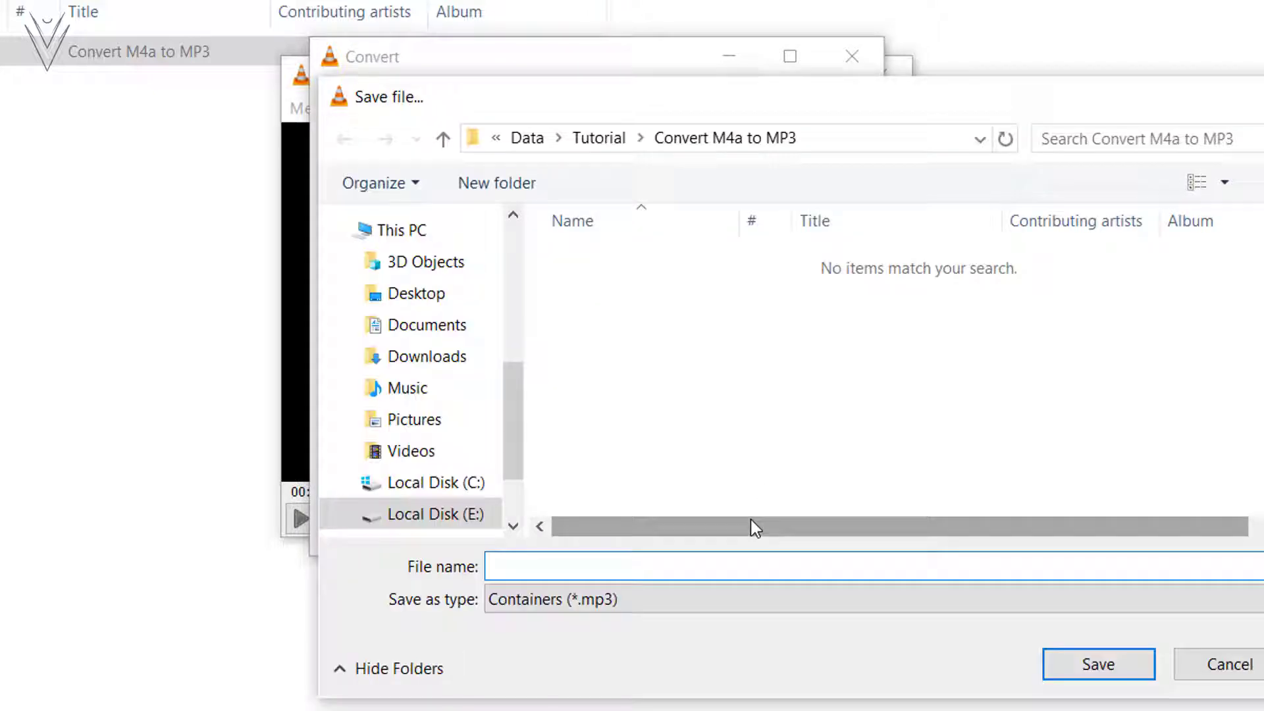
- Name the destination Sample.mp3 in the same folder and start the conversion
left_click(1116, 668)
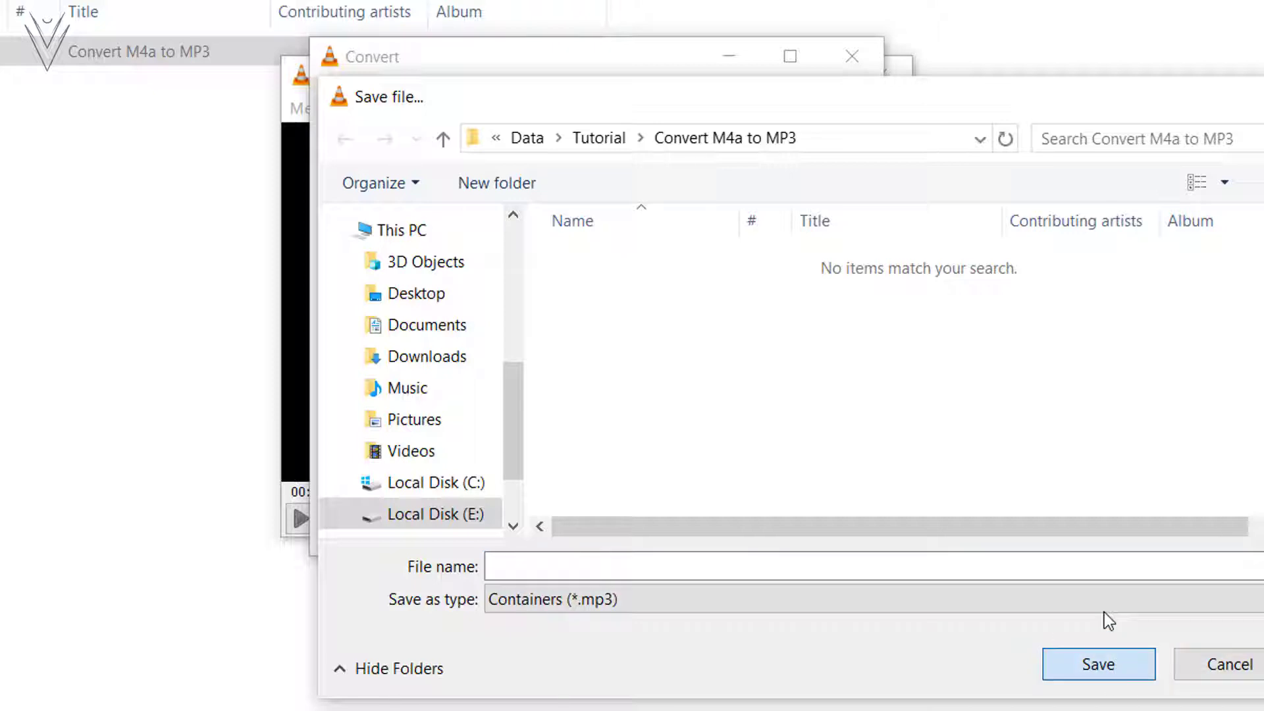
left_click(1108, 562)
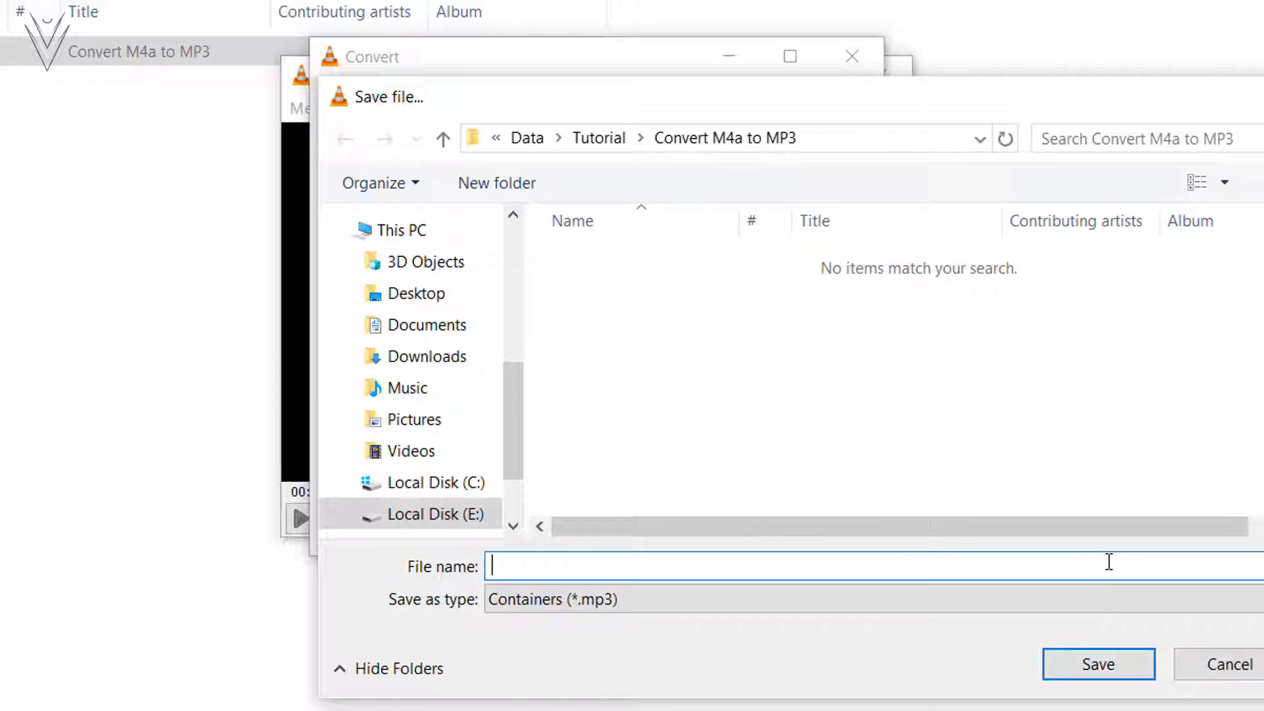
type("Sample")
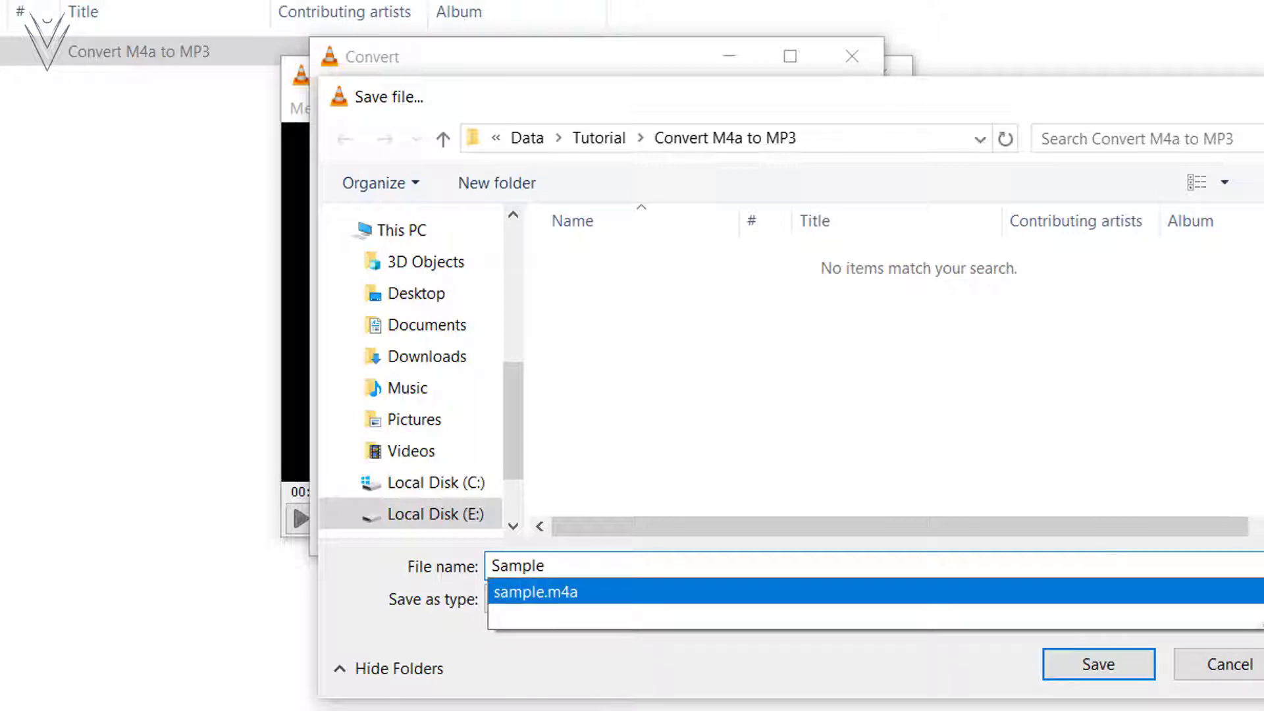
left_click(559, 683)
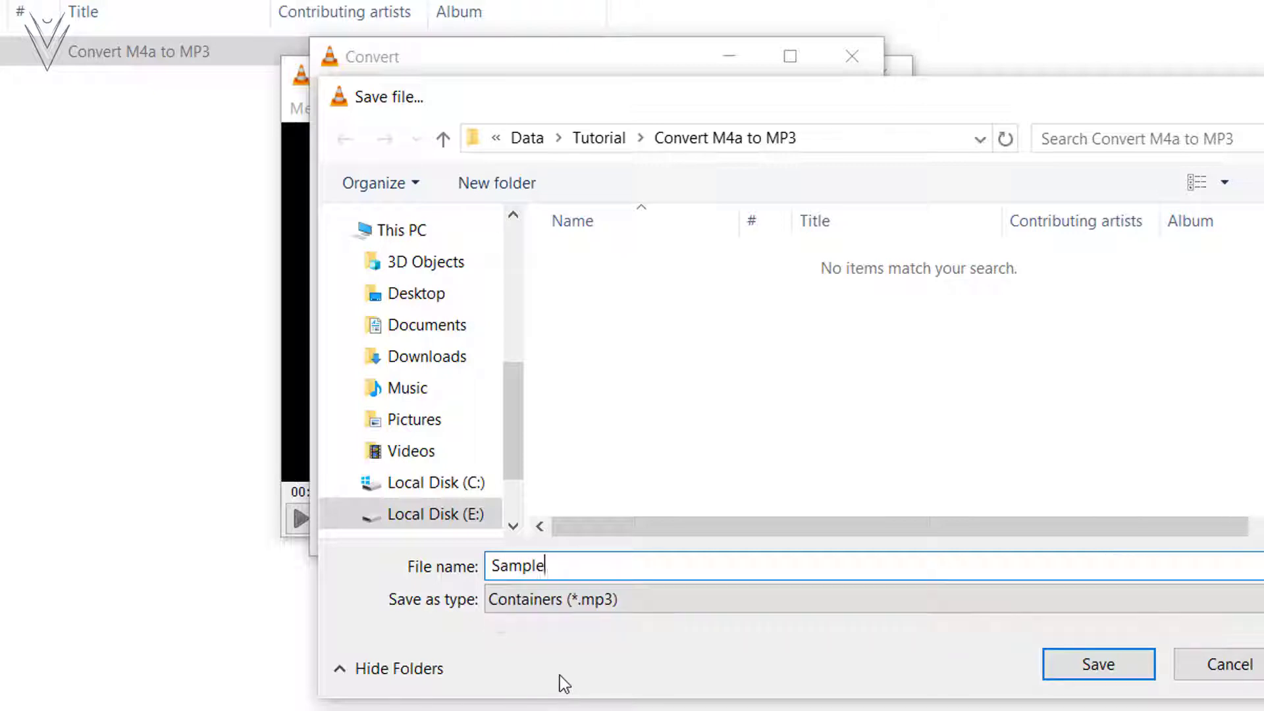
left_click(1114, 665)
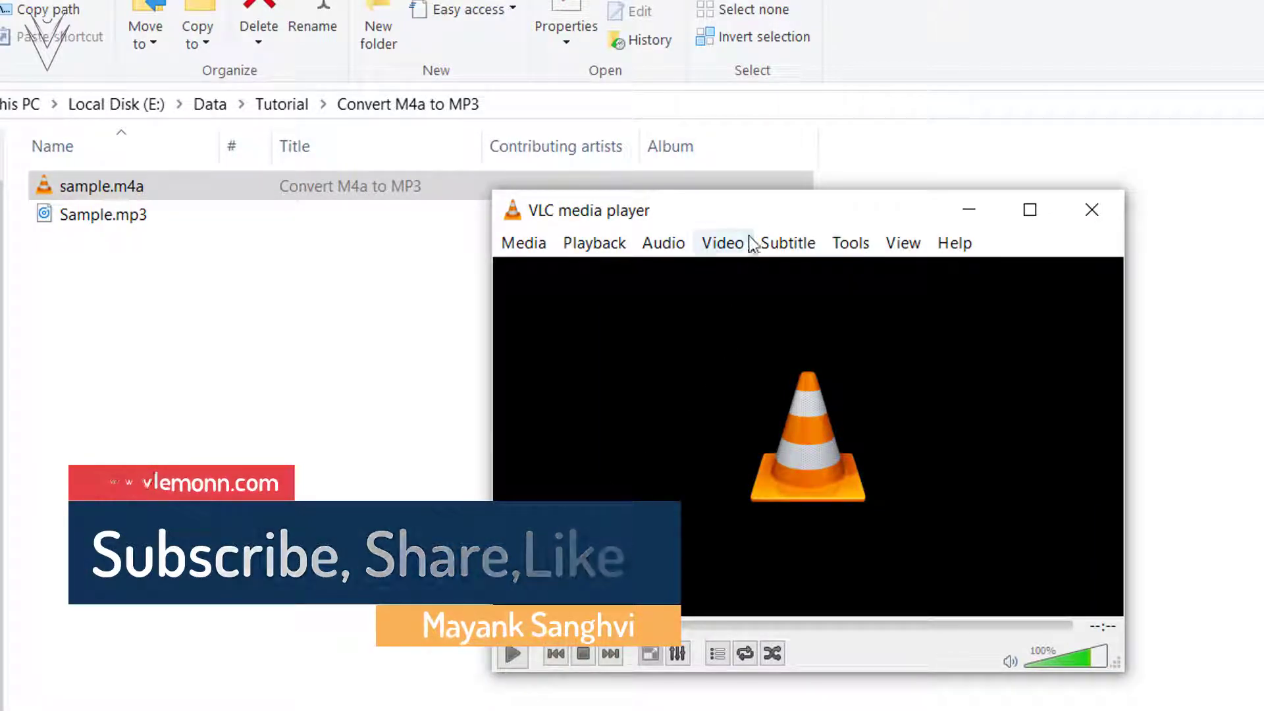
mouse_move(758, 205)
left_mouse_down()
mouse_move(719, 399)
mouse_move(1074, 200)
mouse_move(1144, 340)
left_mouse_up()
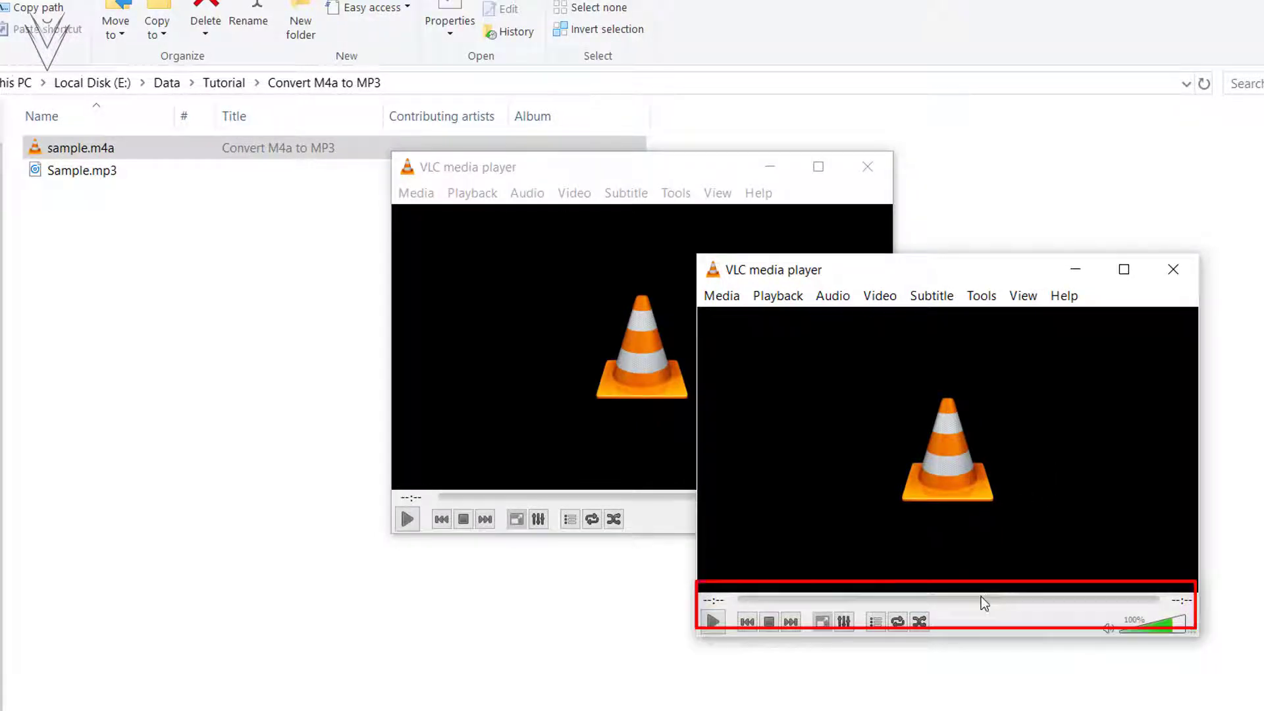
left_click(1162, 276)
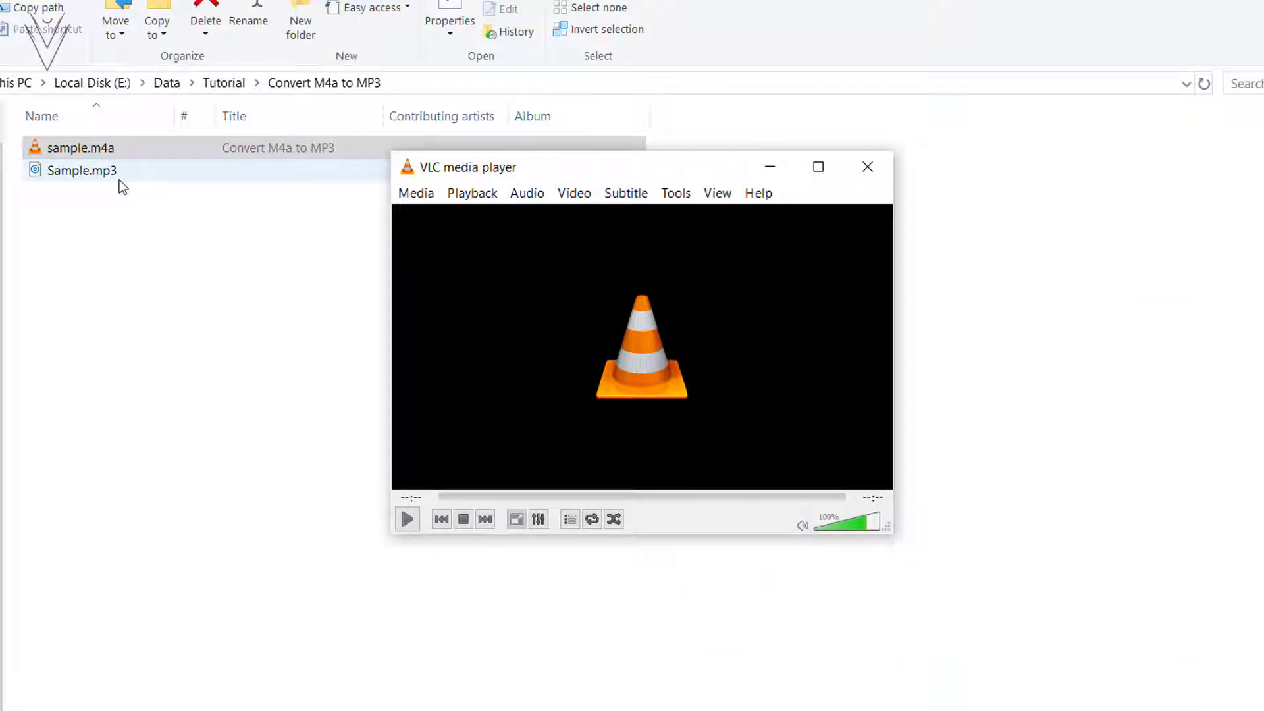
- Drag Sample.mp3 into VLC to confirm it plays, then close the player
mouse_move(112, 177)
left_mouse_down()
mouse_move(327, 288)
mouse_move(484, 312)
left_mouse_up()
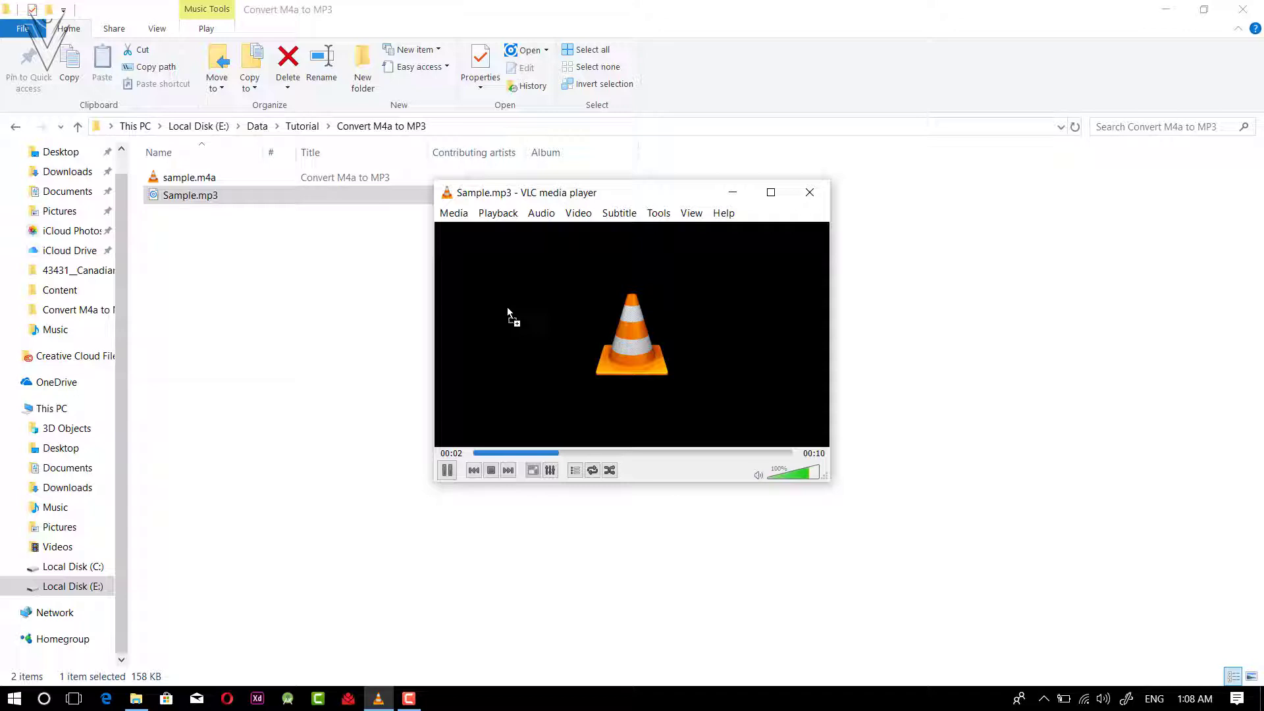
left_click(809, 191)
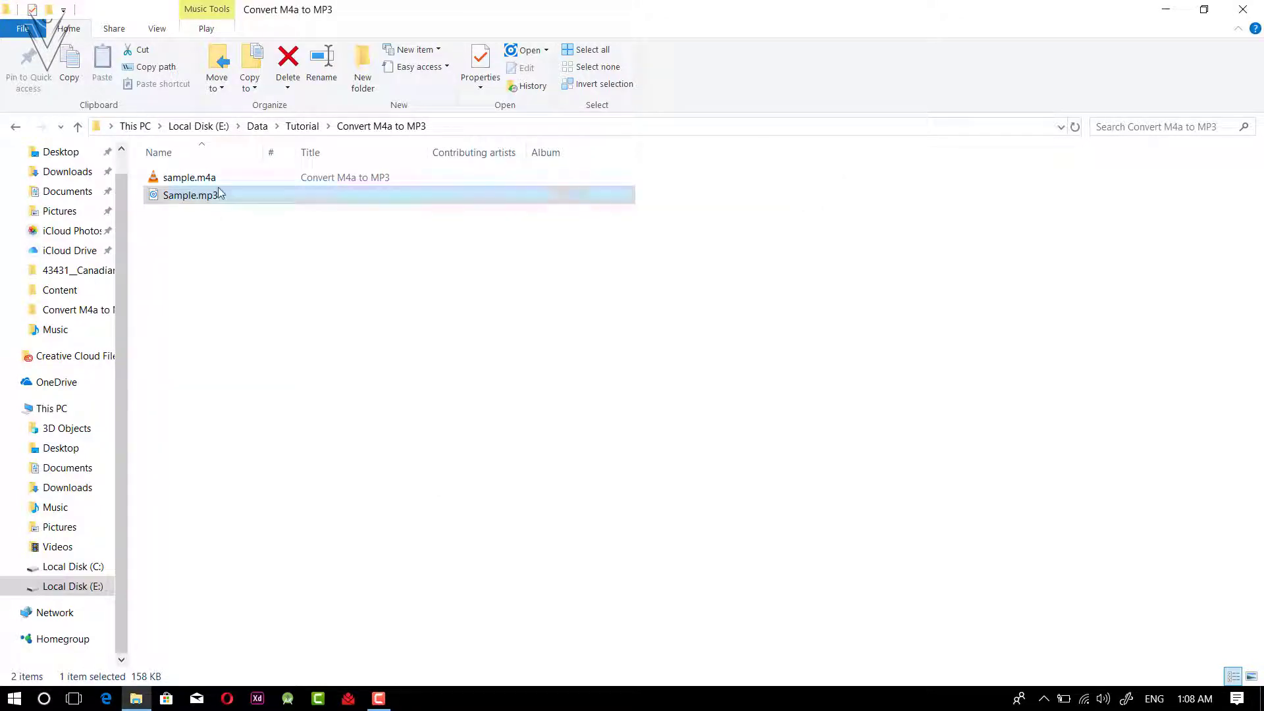
left_click(191, 196)
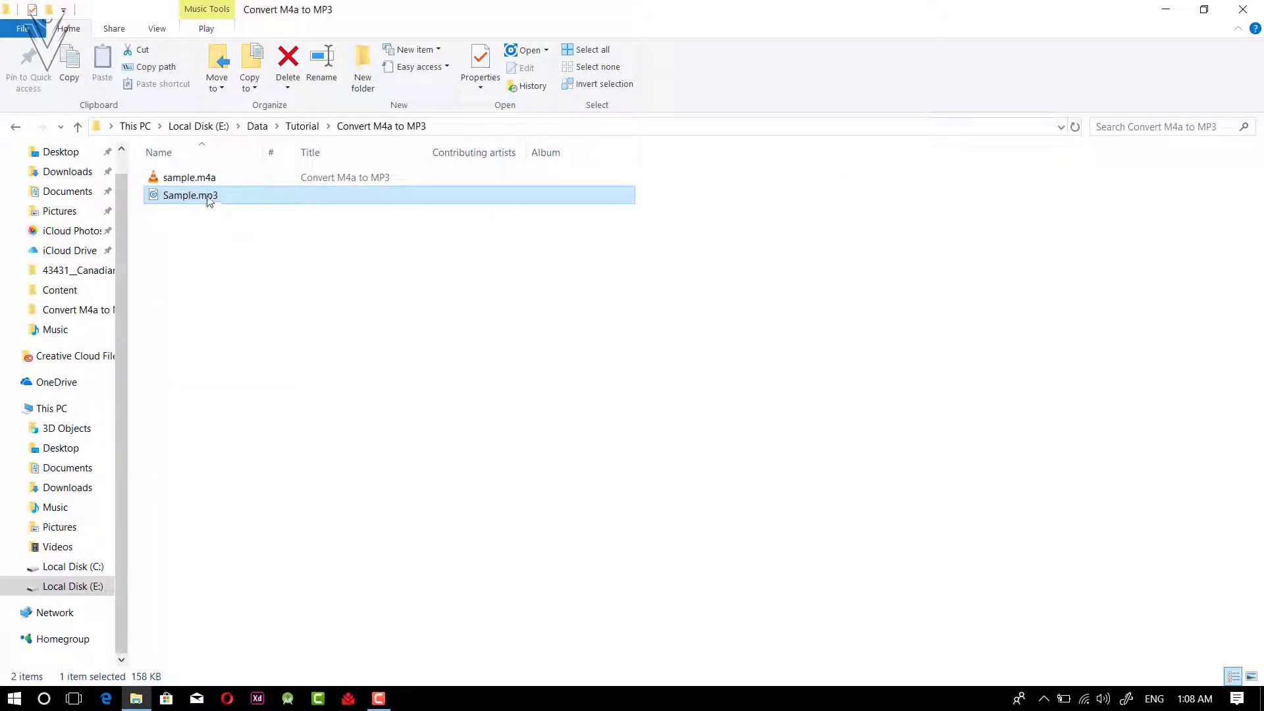